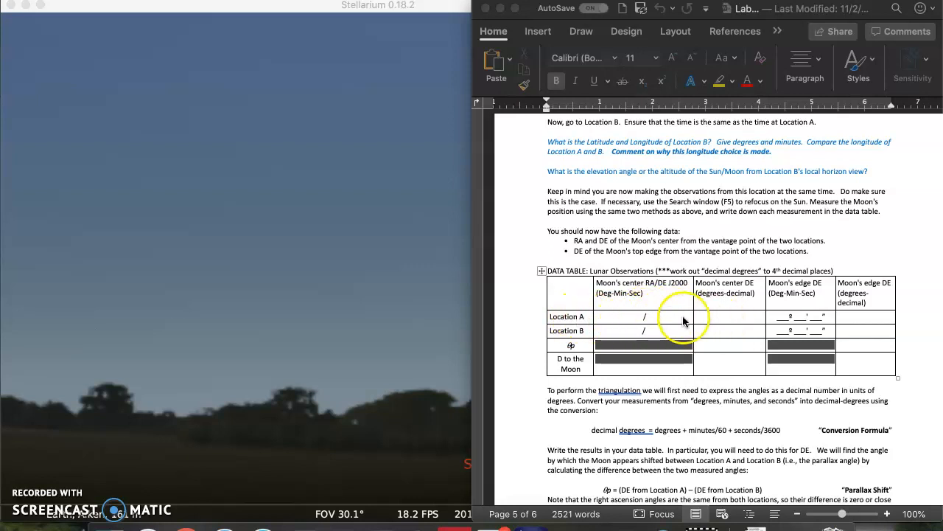
Step: Bring the Stellarium sky window to the front, leaving it in windowed mode beside the lab document
click(415, 251)
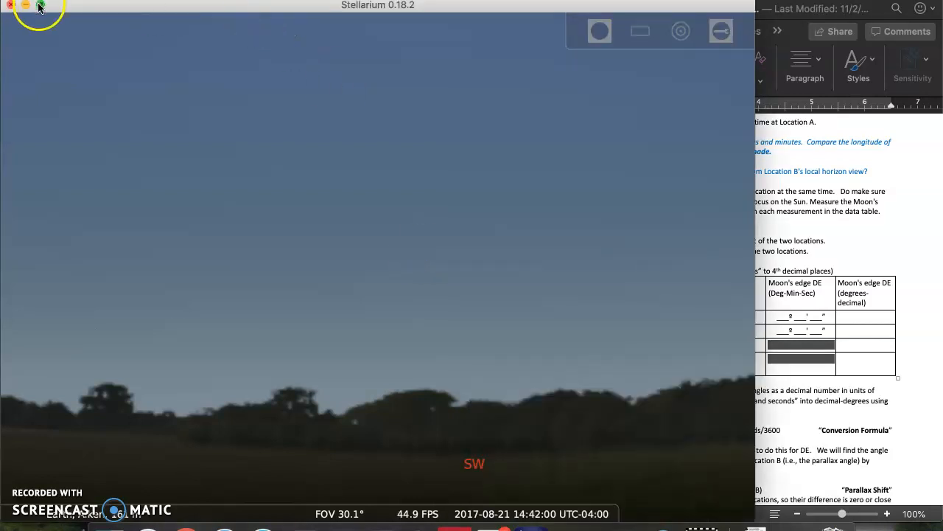
click(40, 6)
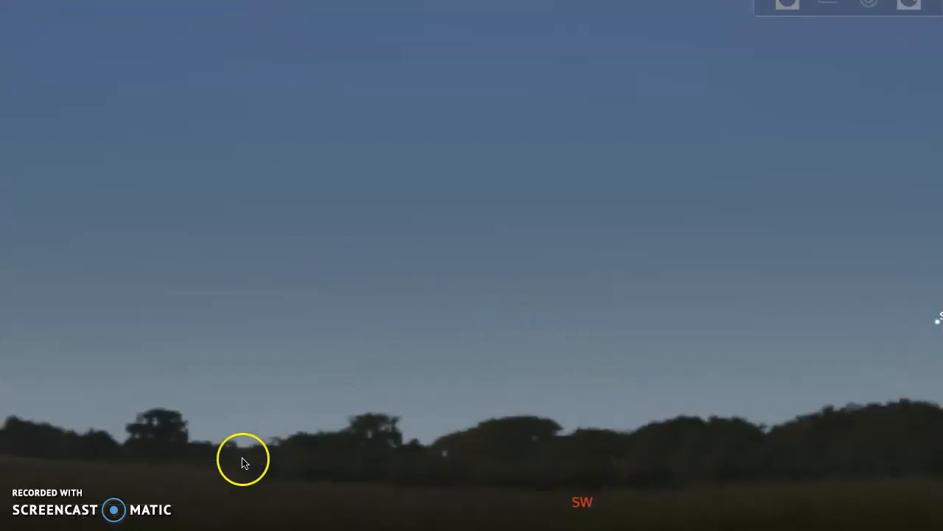
mouse_move(121, 515)
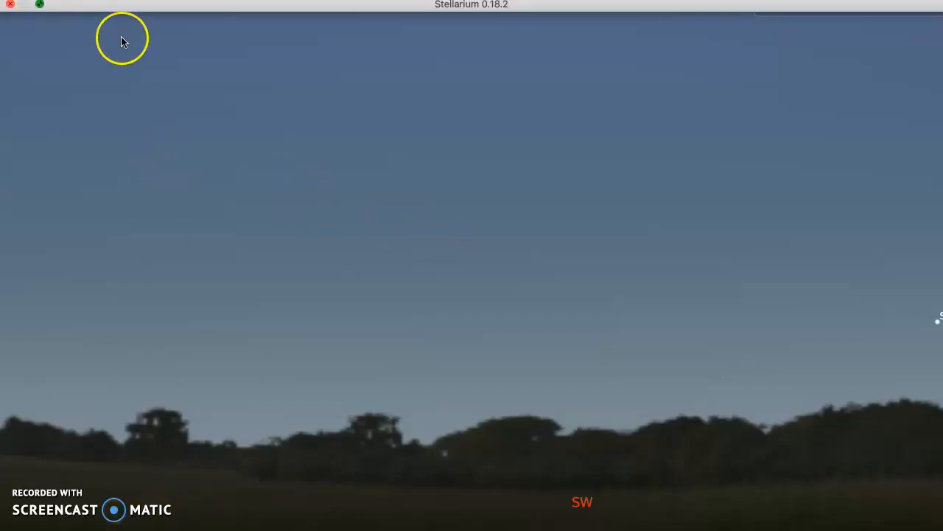
key(F11)
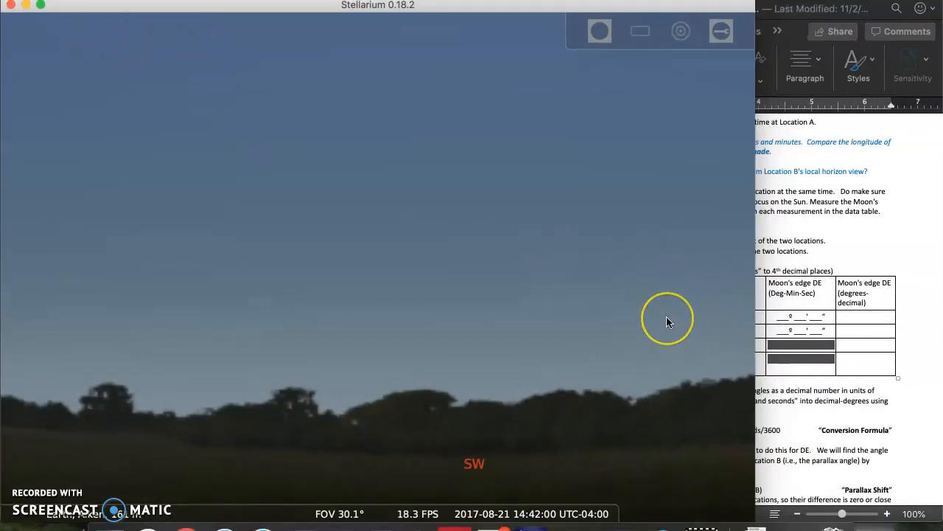
Step: Zoom in on the eclipsed Sun and select it to display its information
scroll(667, 322, up, 2)
key(Up)
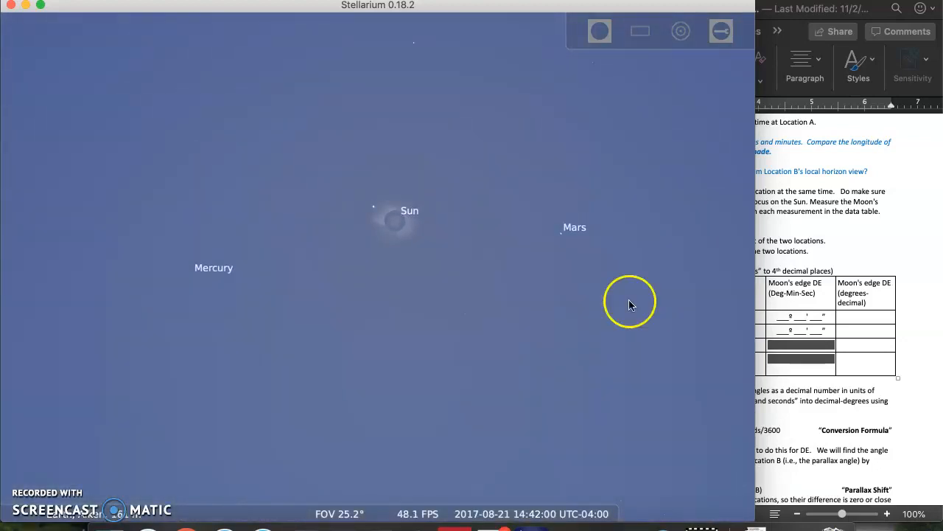
scroll(432, 214, up, 5)
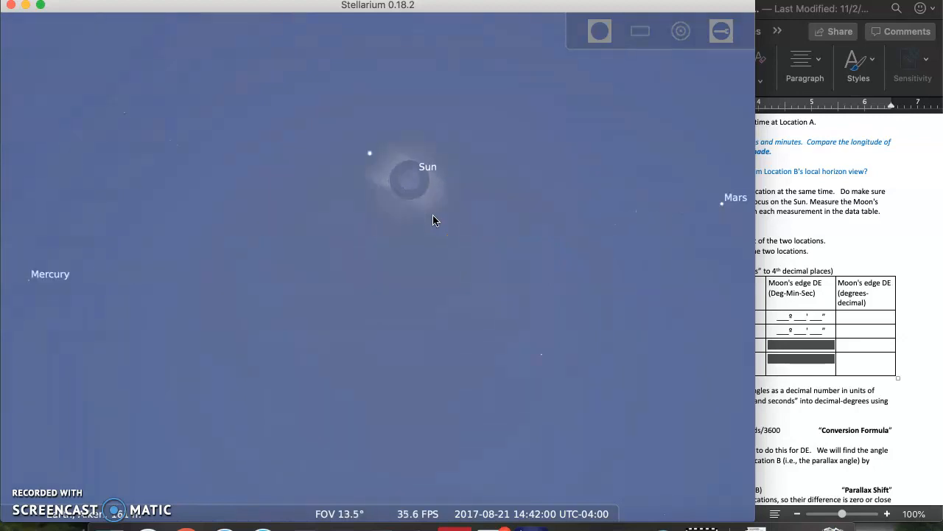
scroll(433, 219, up, 2)
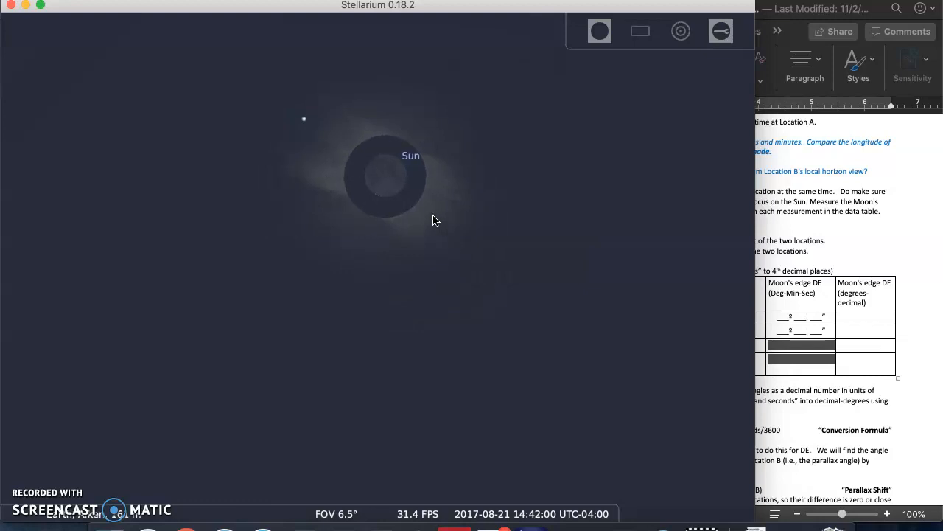
click(372, 221)
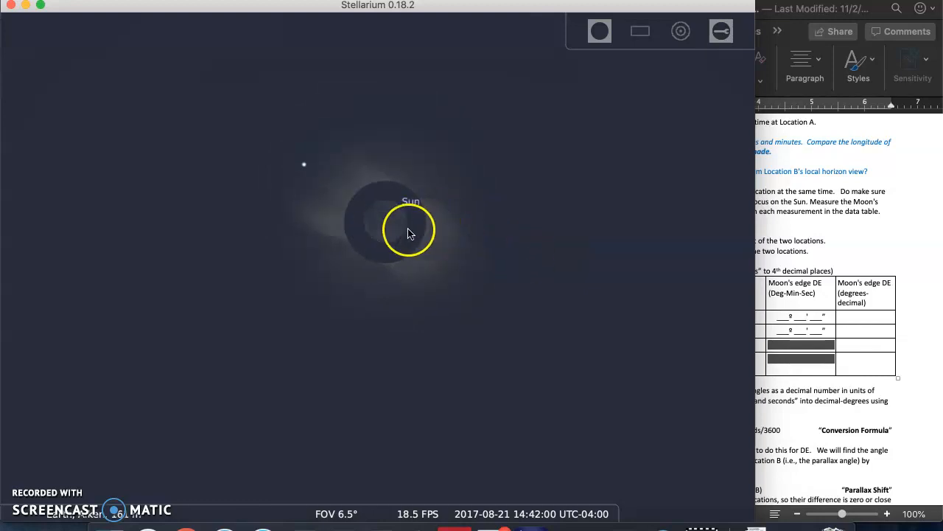
click(392, 231)
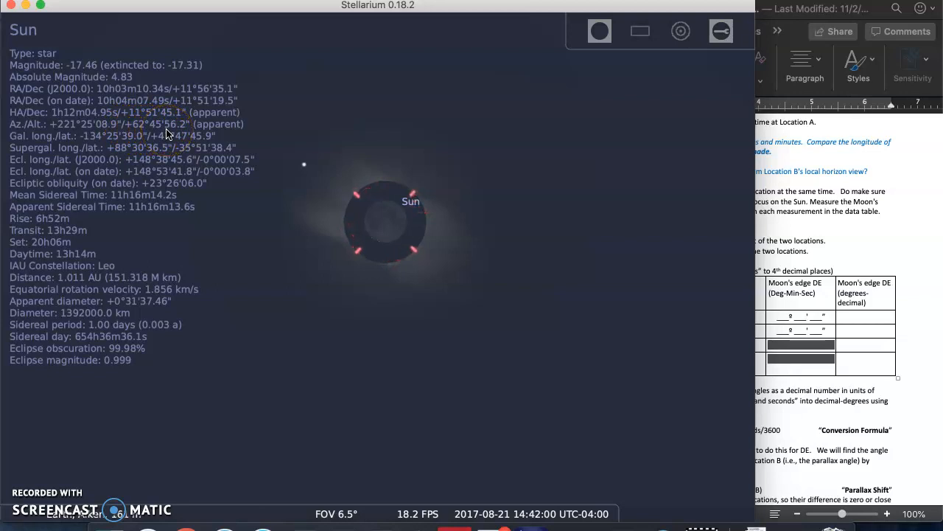
Step: Answer the elevation question in the Word document with the Sun's altitude 62º 45' 56.2"
click(189, 133)
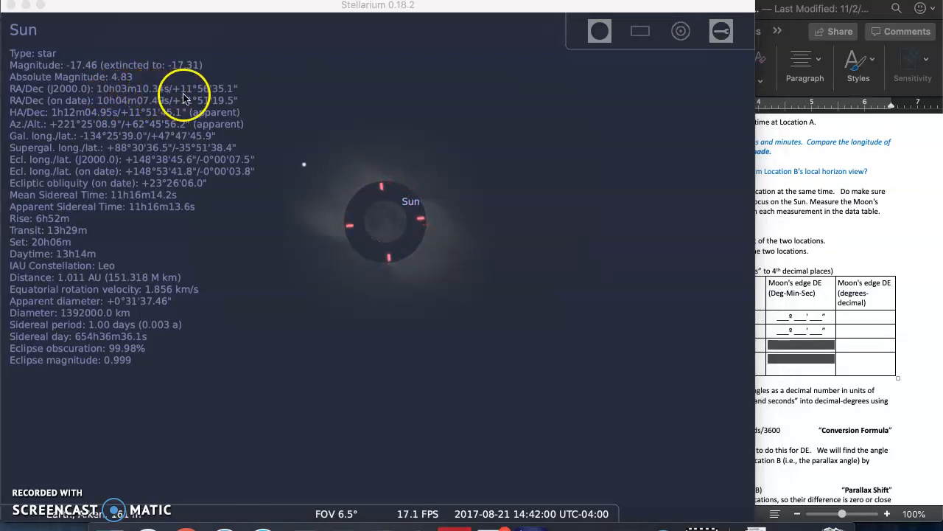
click(891, 48)
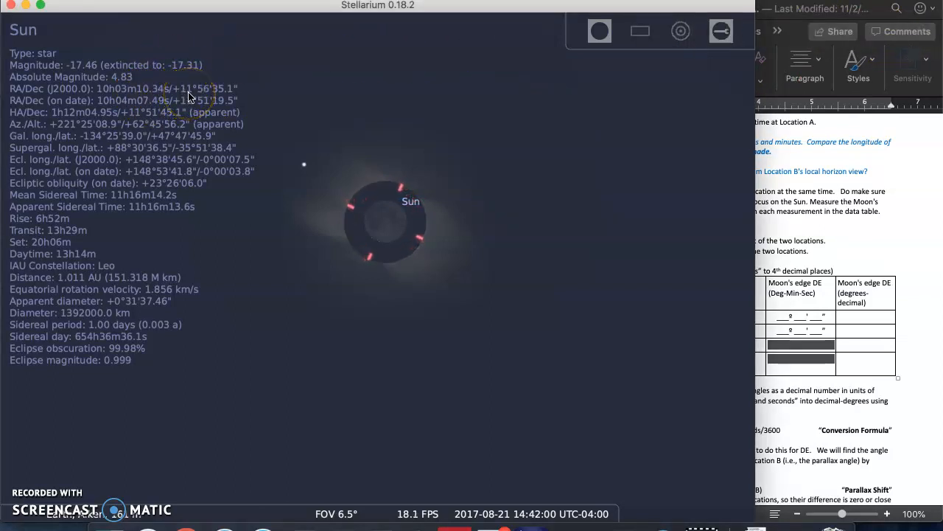
click(190, 96)
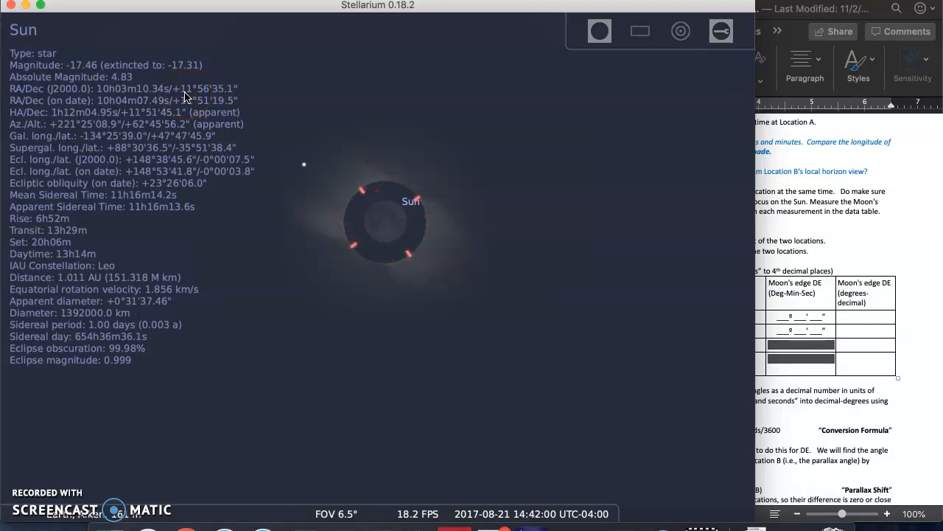
click(188, 96)
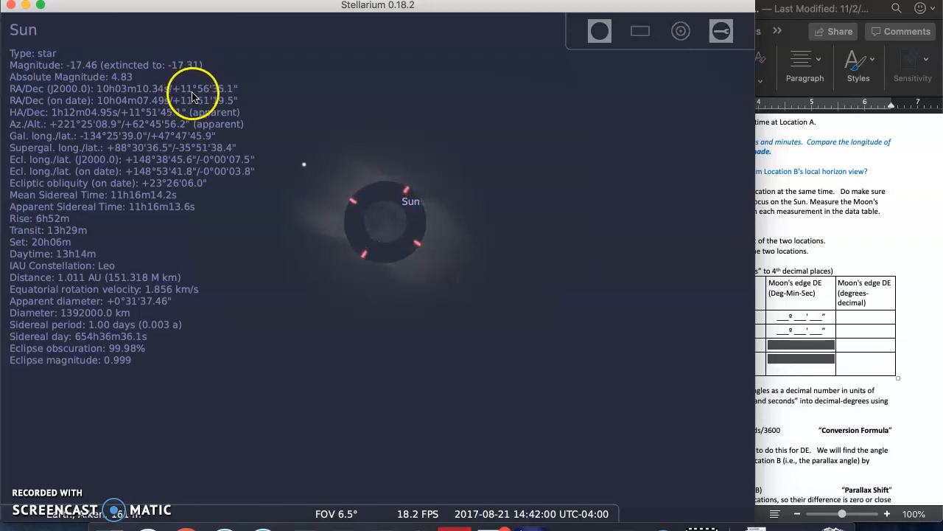
mouse_move(206, 96)
mouse_down()
mouse_move(231, 96)
mouse_move(538, 210)
mouse_up()
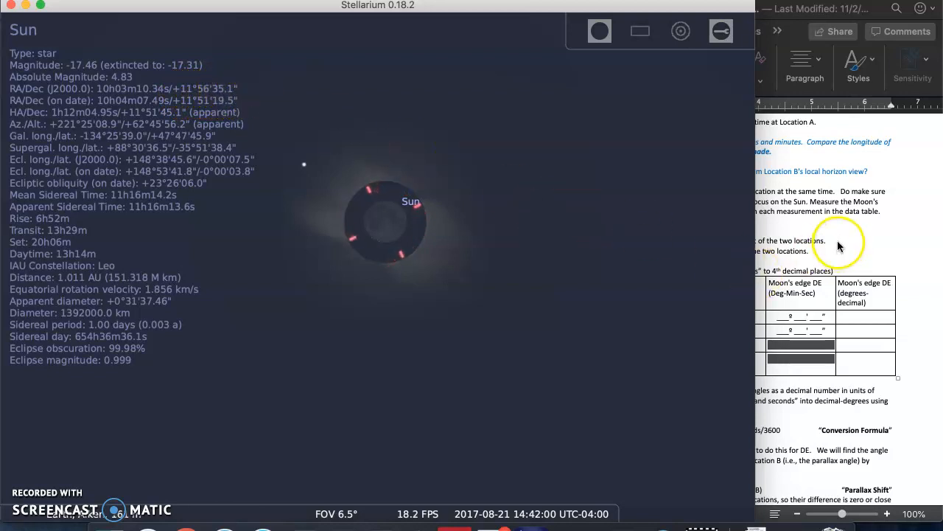
click(816, 211)
click(871, 175)
key(Return)
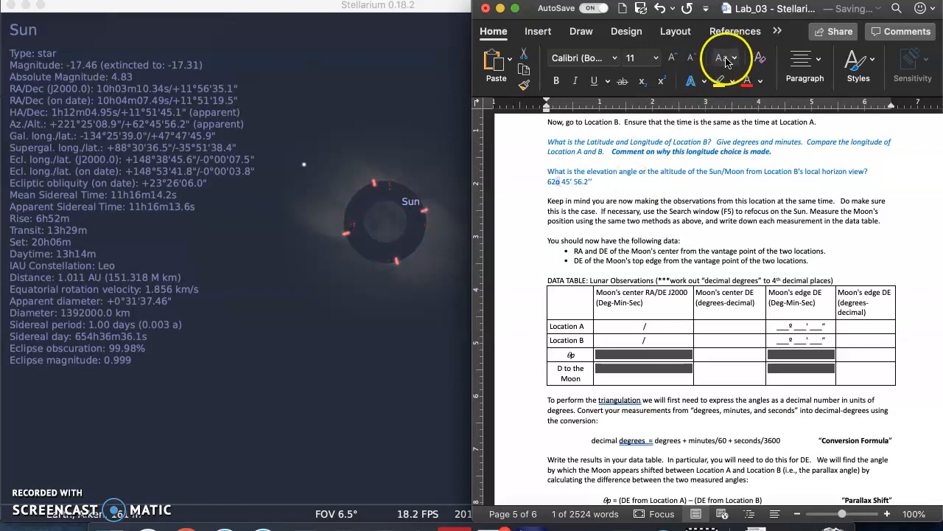
click(661, 81)
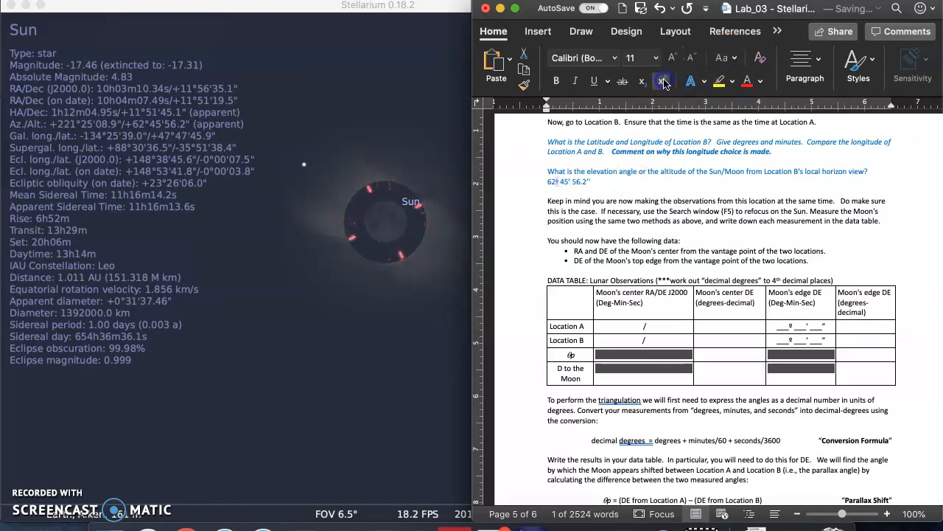
click(605, 176)
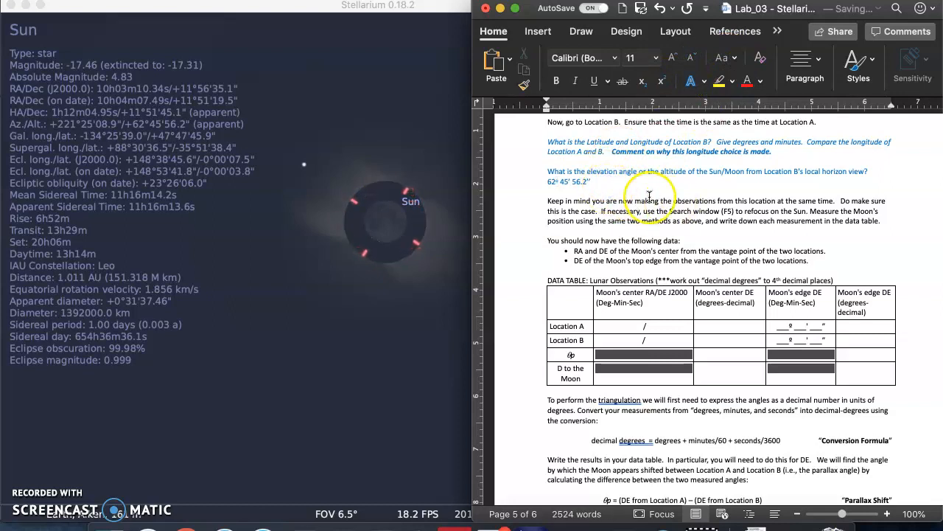
Step: Enter 10h 03m 10.34s /11º 56' 35.1" as Location A's Moon's center RA/DE J2000 in the data table
click(615, 323)
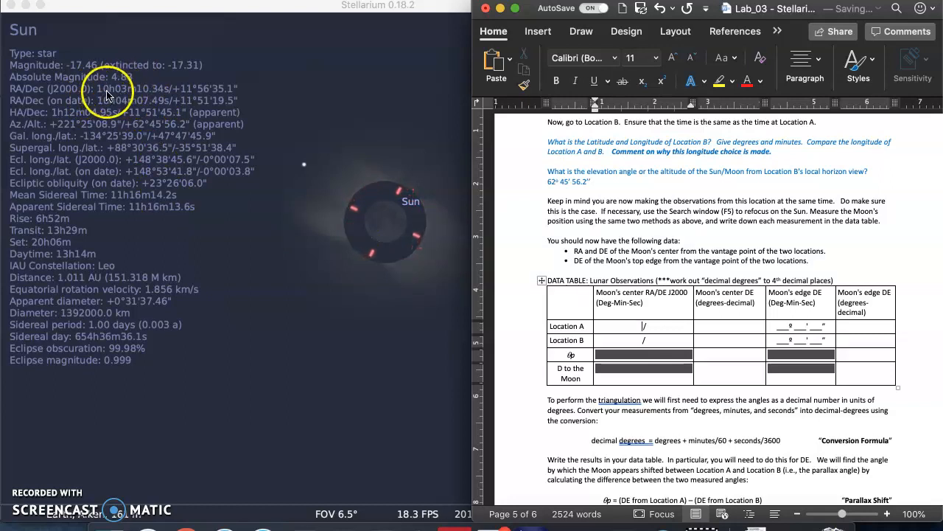
click(676, 340)
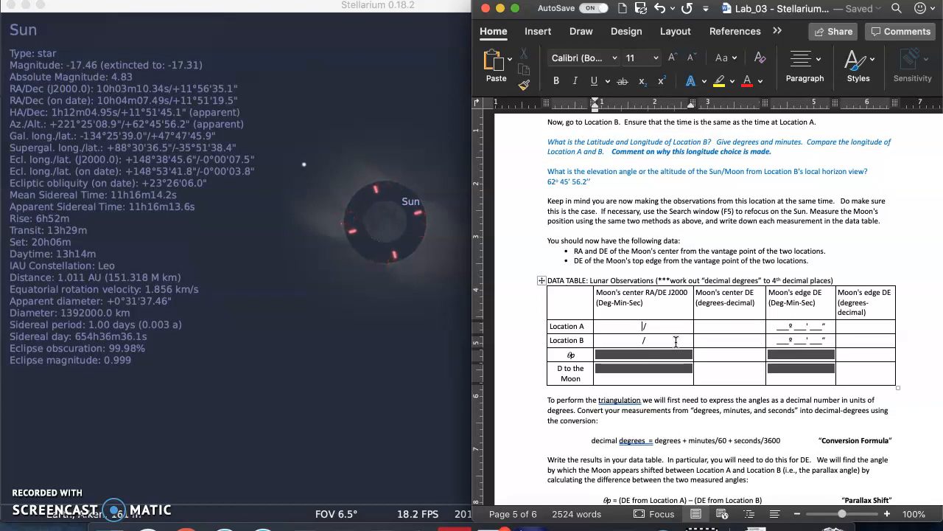
click(616, 328)
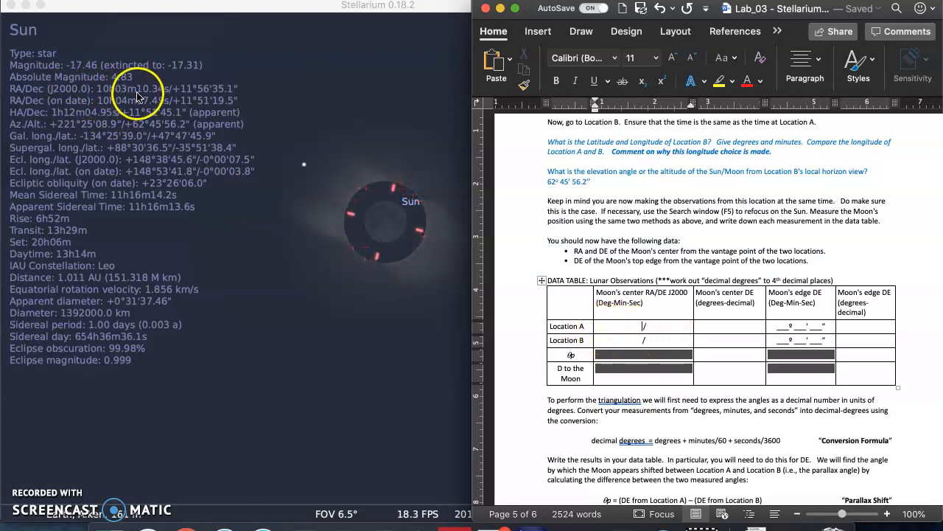
text(10h 03m 10.34s)
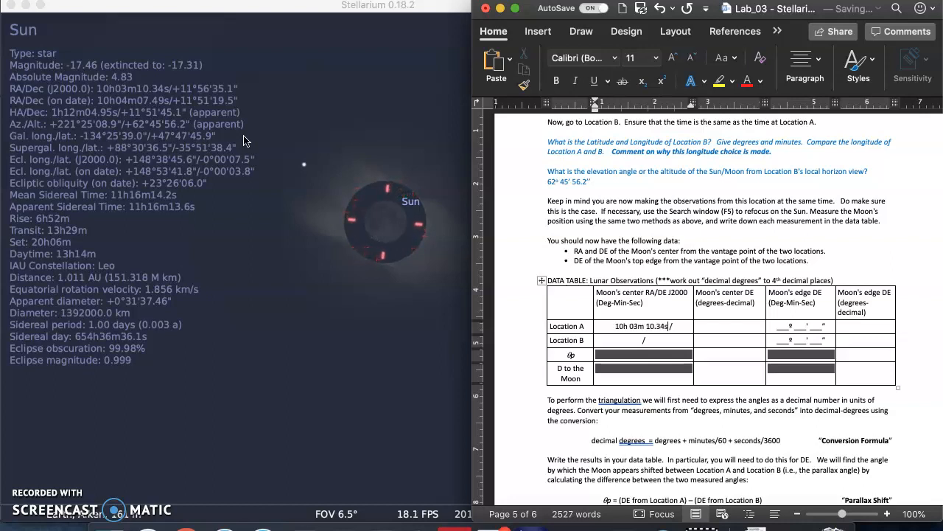
click(630, 269)
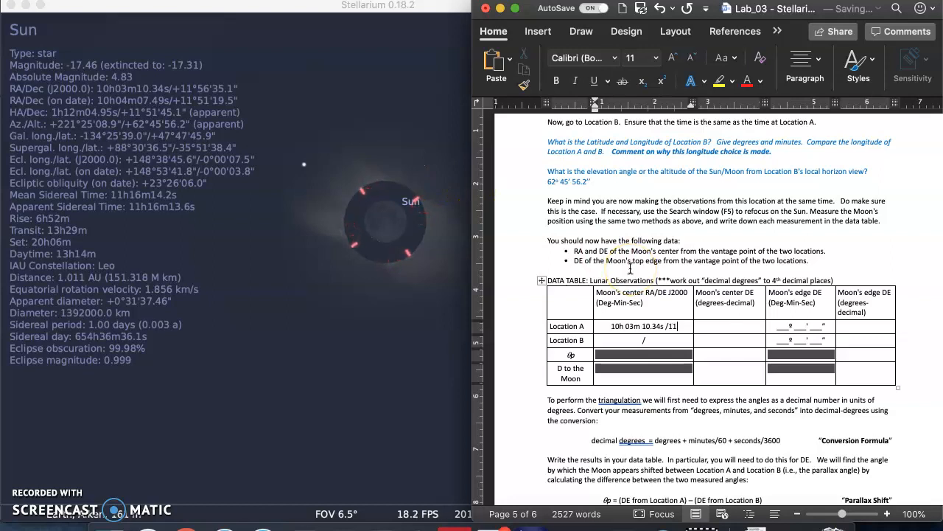
text(')
text( 35.1’’)
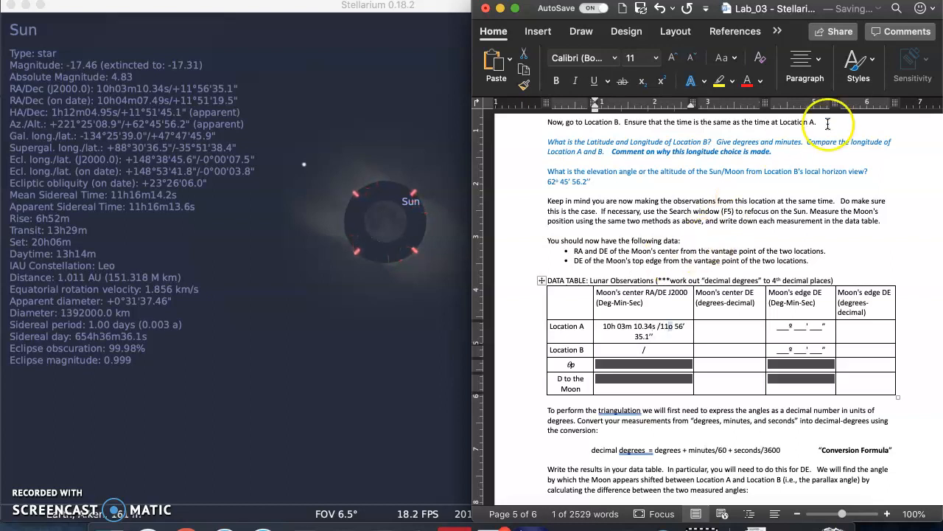
click(661, 82)
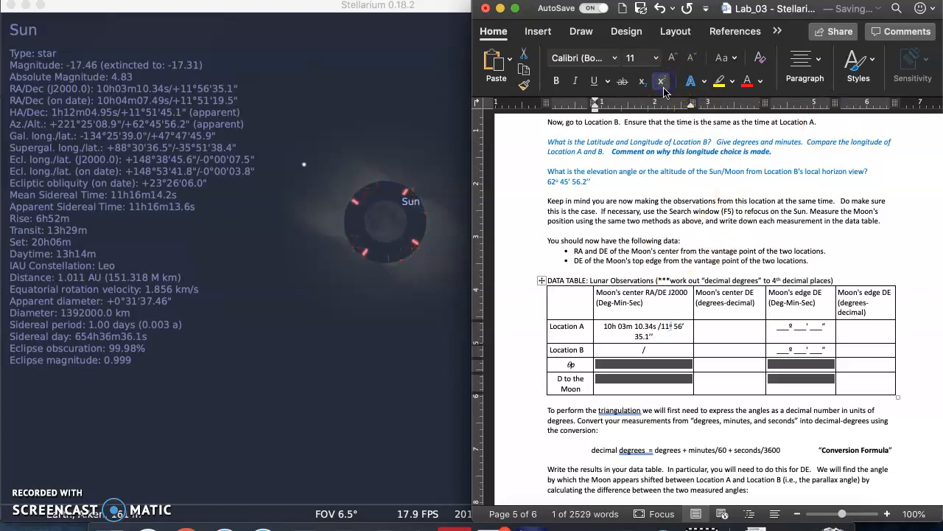
click(707, 328)
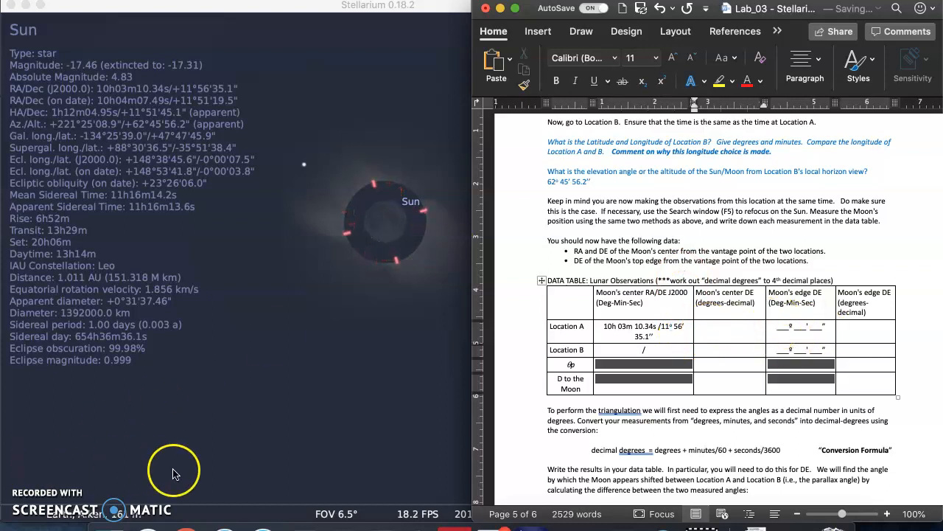
Step: Turn on the equatorial grid in the Stellarium sky view
double_click(344, 7)
mouse_move(183, 519)
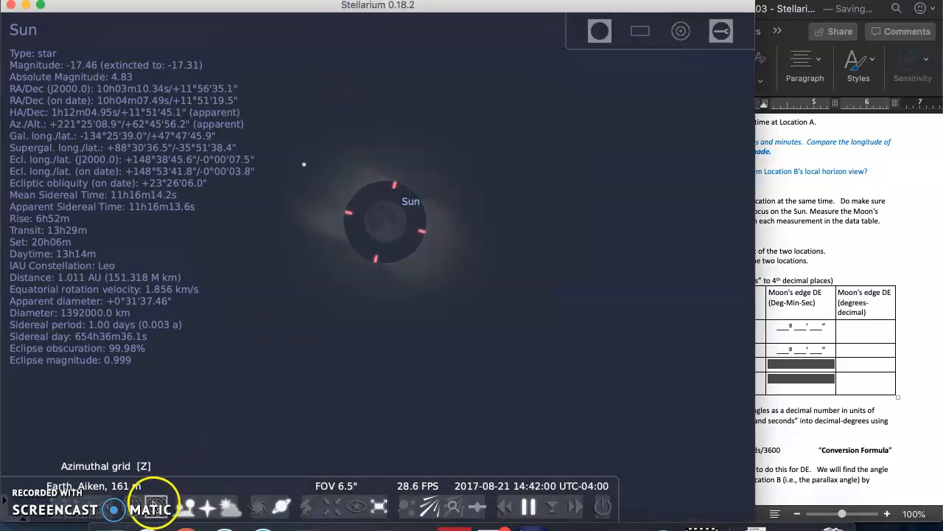
click(157, 509)
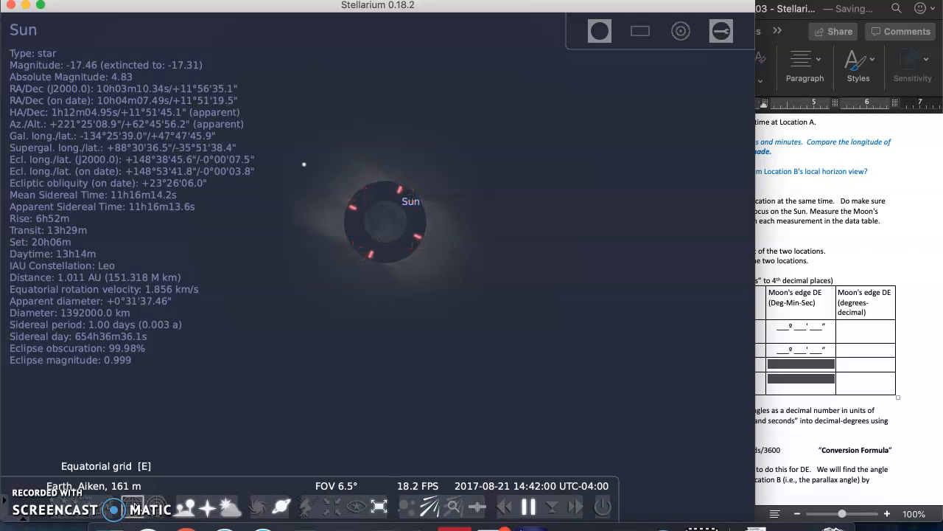
click(133, 507)
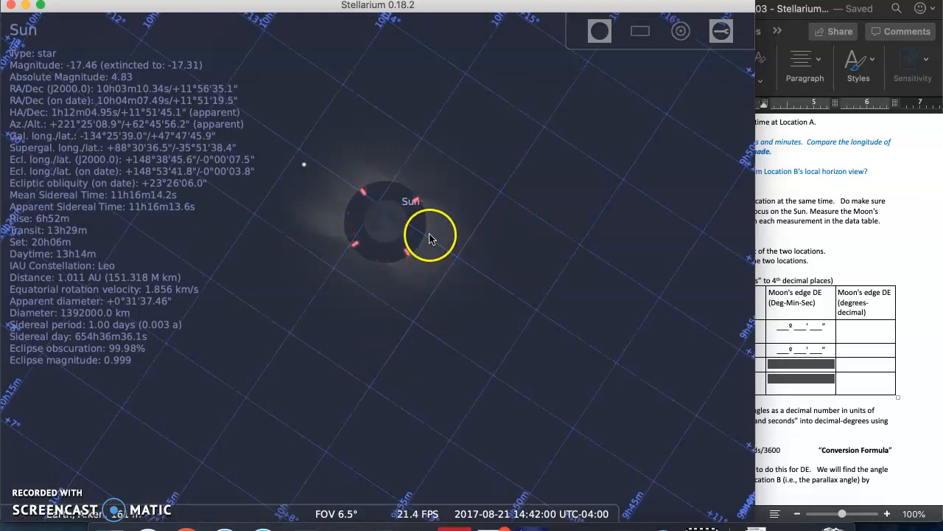
Step: Zoom in closely on the Moon's disk covering the Sun to examine its position against the equatorial grid
scroll(403, 223, up, 2)
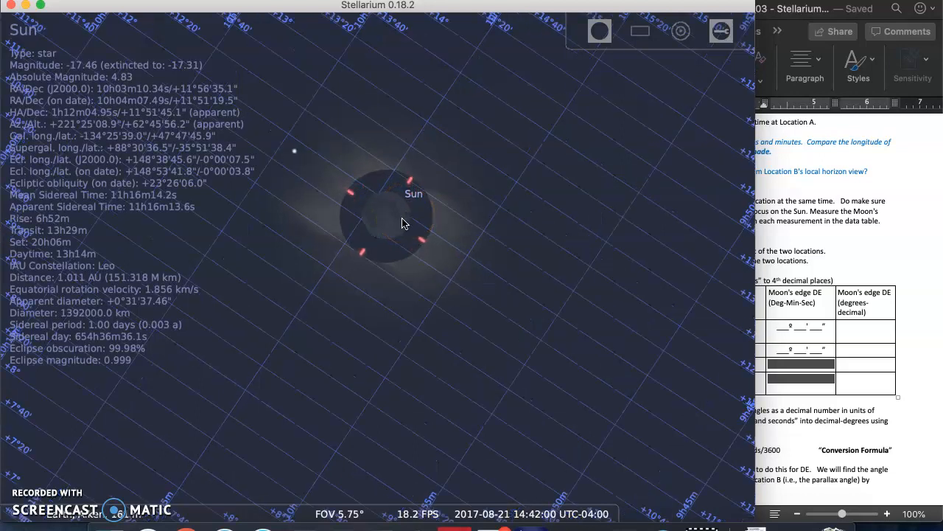
scroll(403, 224, up, 1)
scroll(403, 223, up, 5)
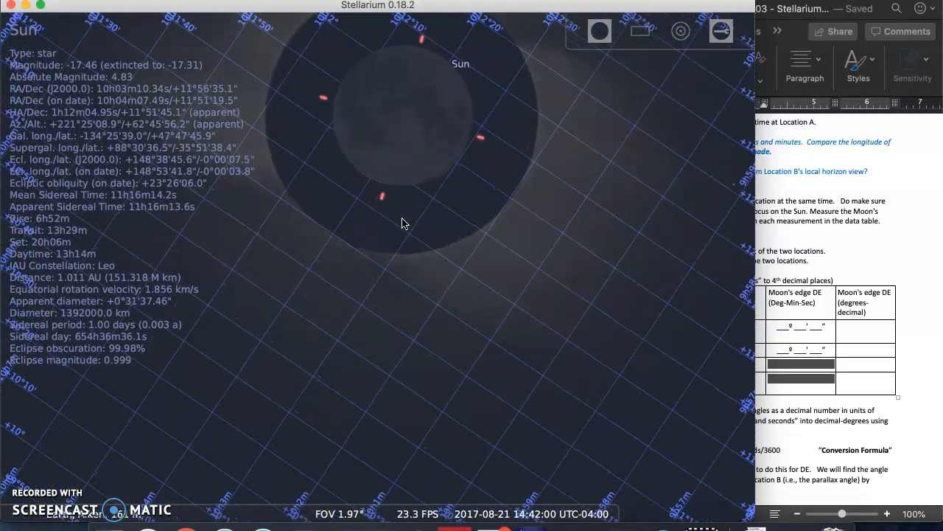
scroll(442, 93, up, 4)
scroll(442, 92, down, 1)
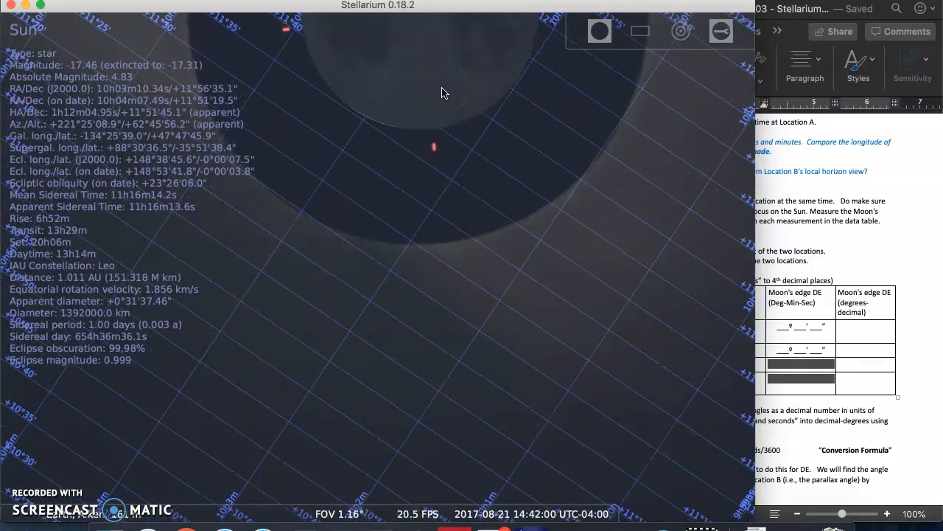
key(Up)
click(572, 240)
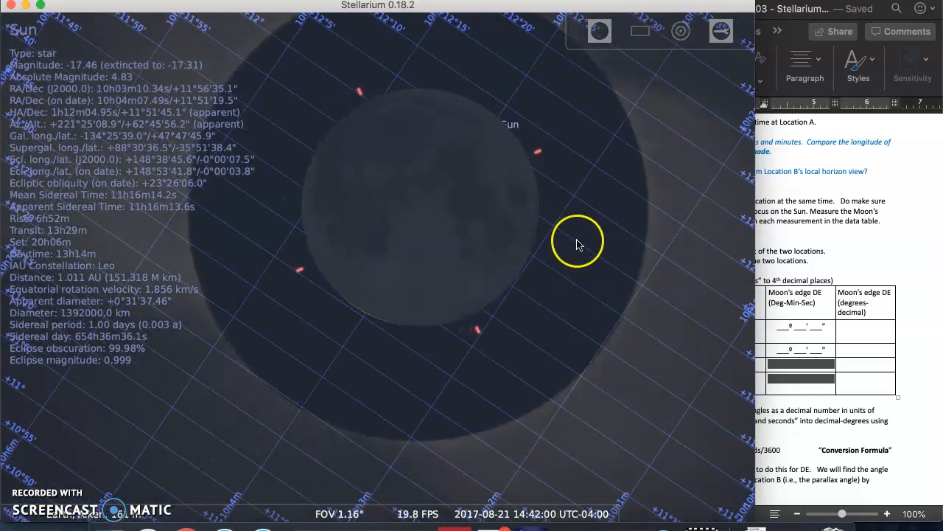
scroll(575, 242, up, 2)
click(641, 190)
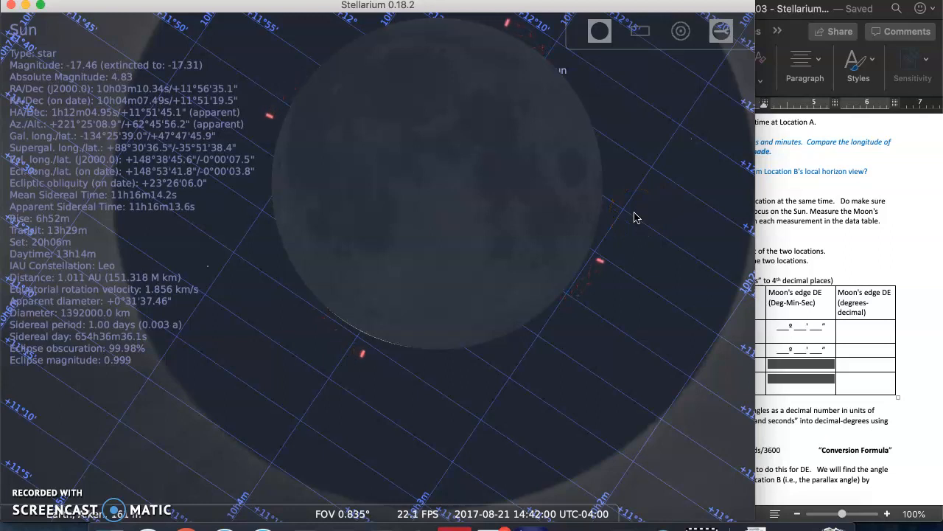
key(Right)
key(Right)
key(Up)
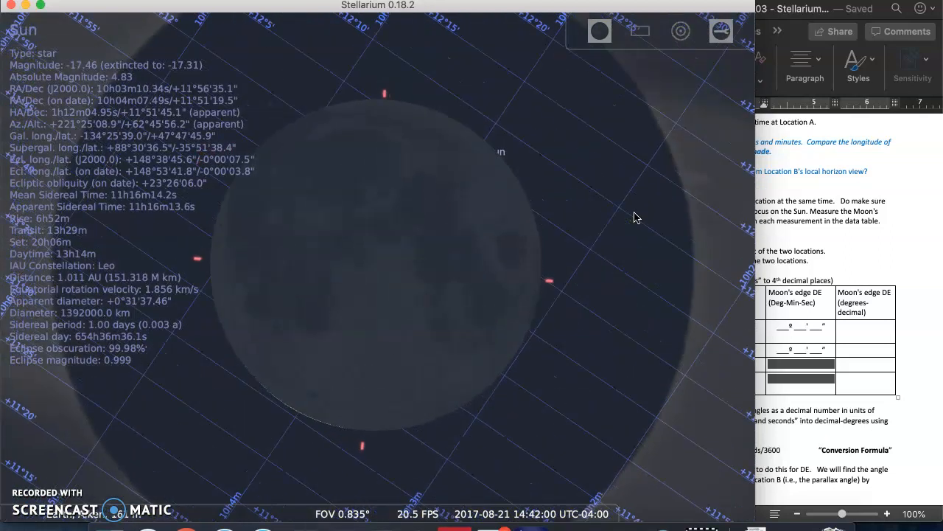
key(Down)
key(Up)
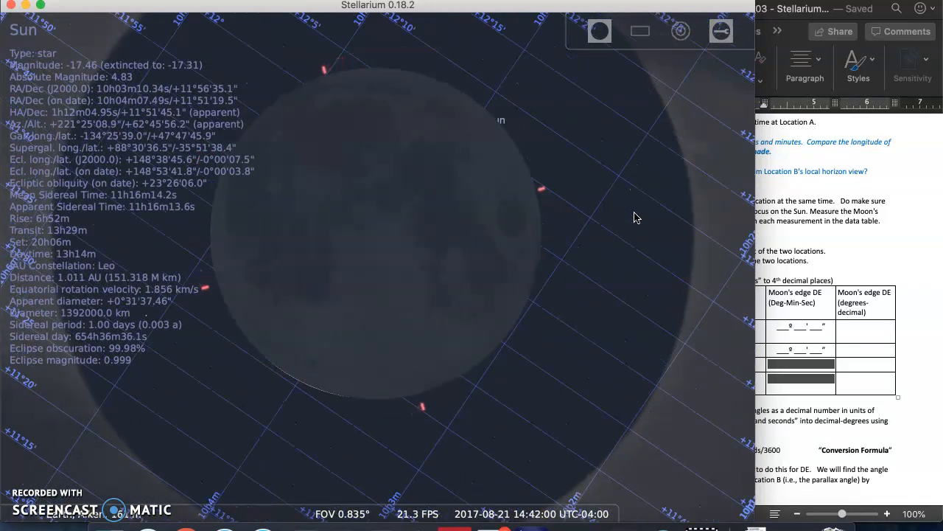
Step: Zoom in and pan along the Moon's top edge to read its declination against the equatorial grid labels
scroll(573, 262, up, 2)
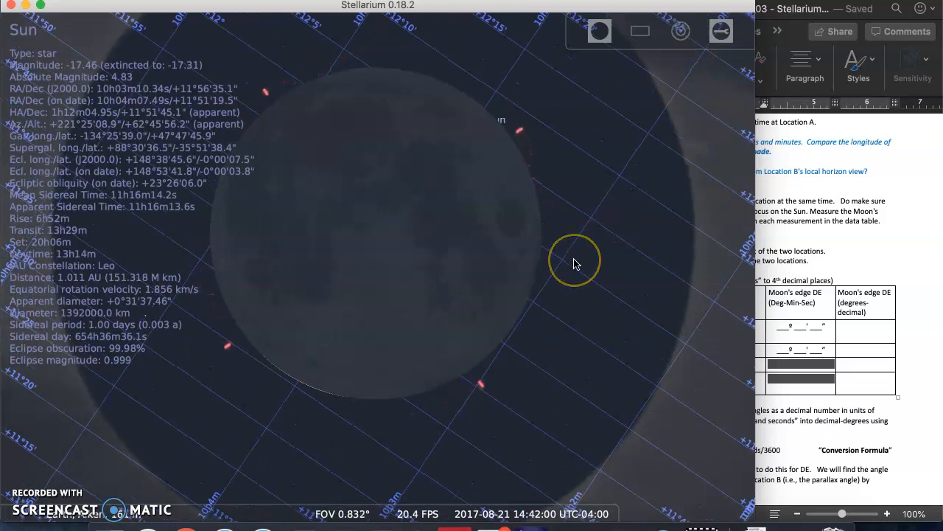
key(Right)
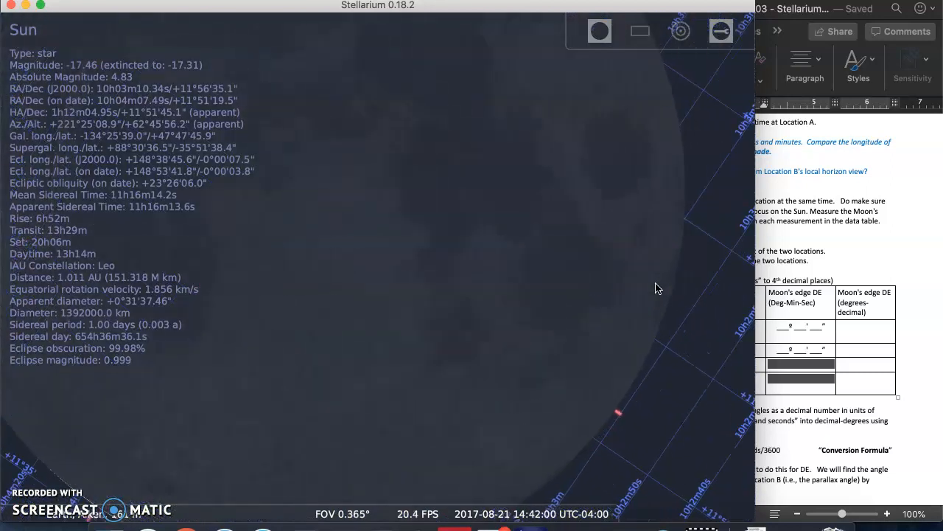
key(Up)
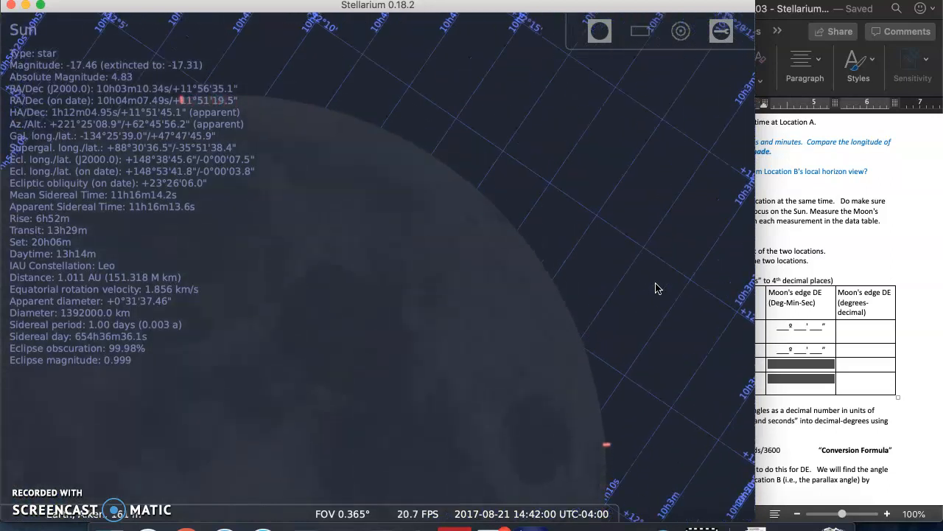
key(Up)
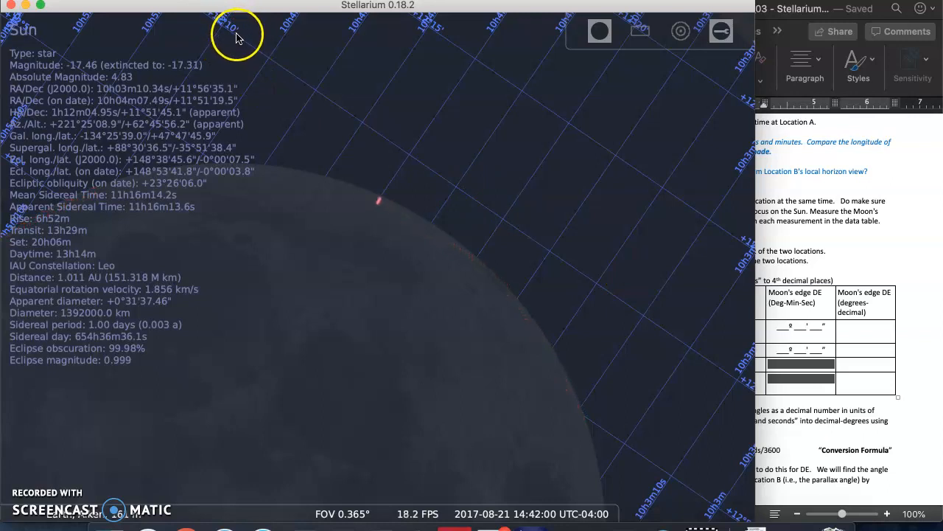
scroll(394, 188, up, 5)
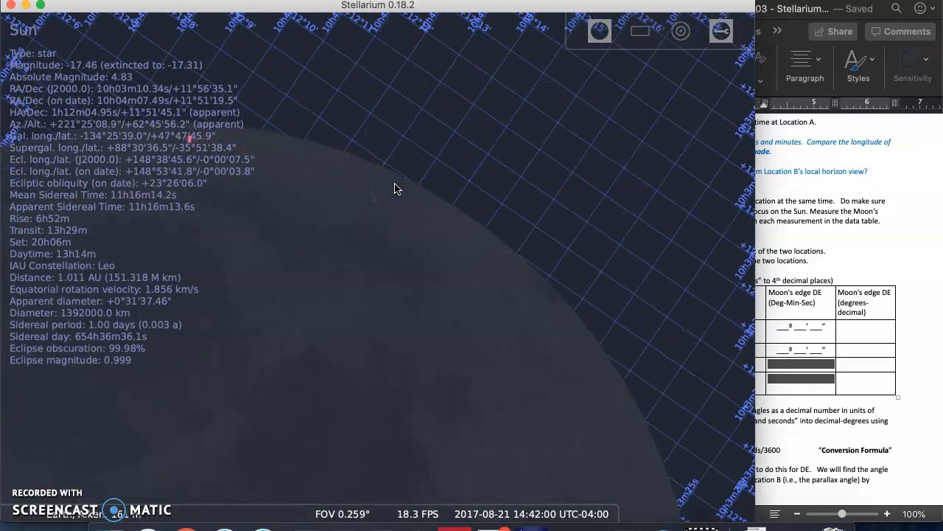
click(541, 181)
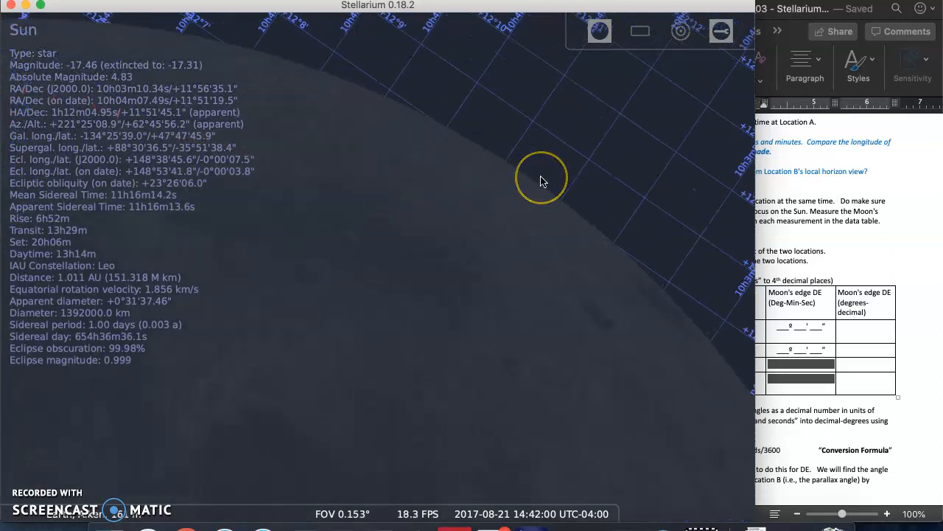
key(Right)
key(Up)
scroll(422, 238, up, 3)
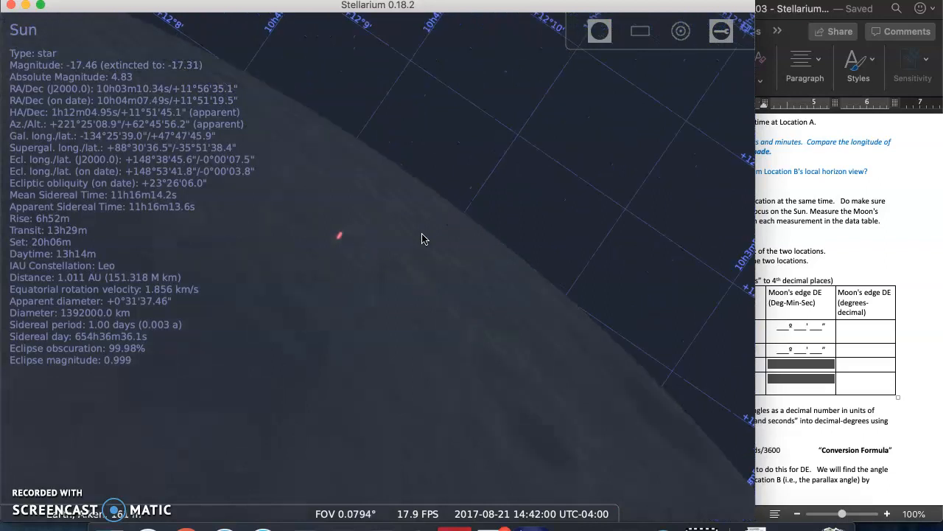
click(489, 161)
key(Up)
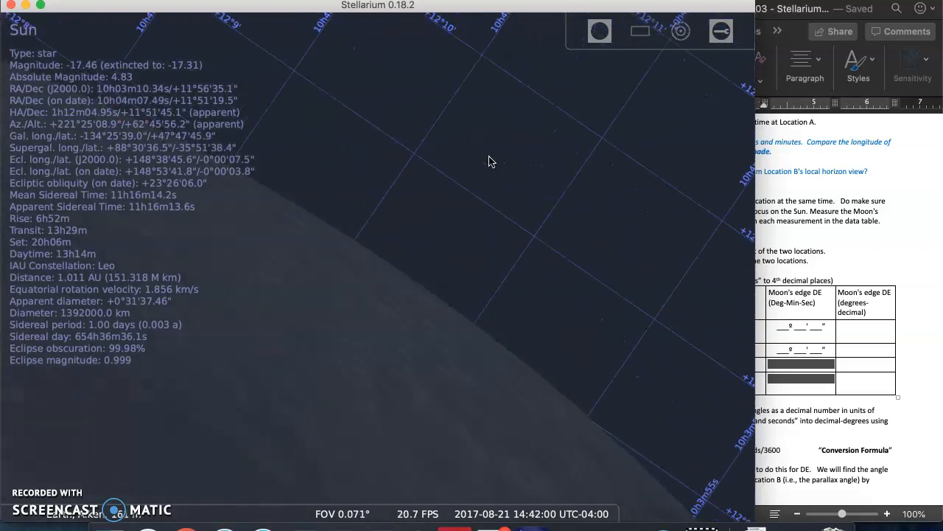
key(Up)
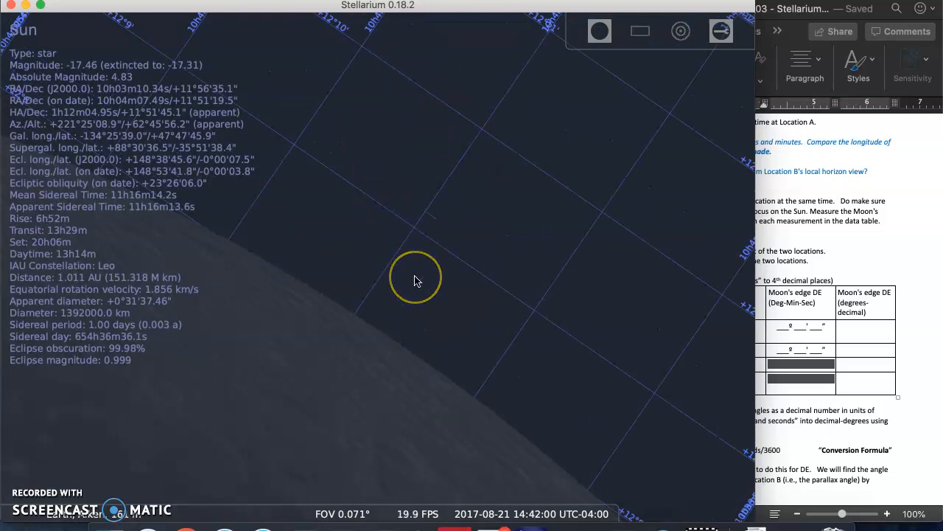
scroll(415, 280, up, 5)
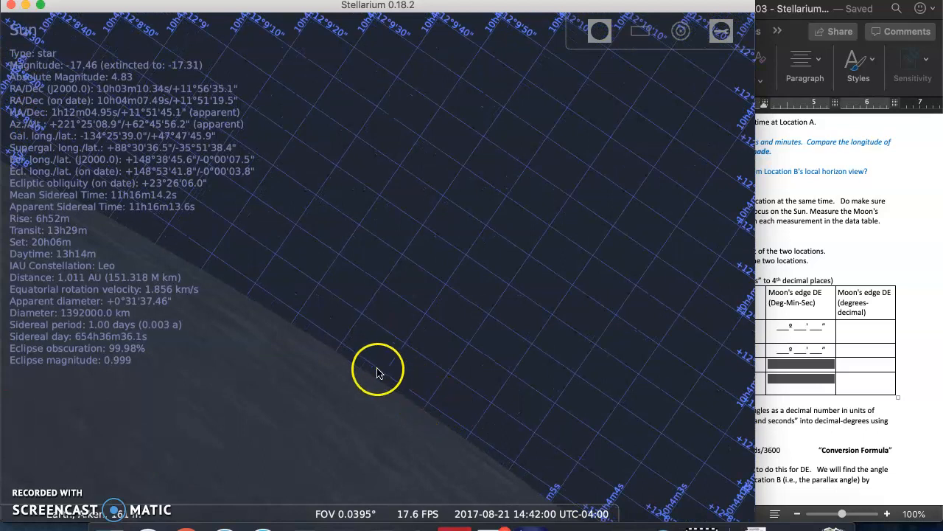
right_click(414, 365)
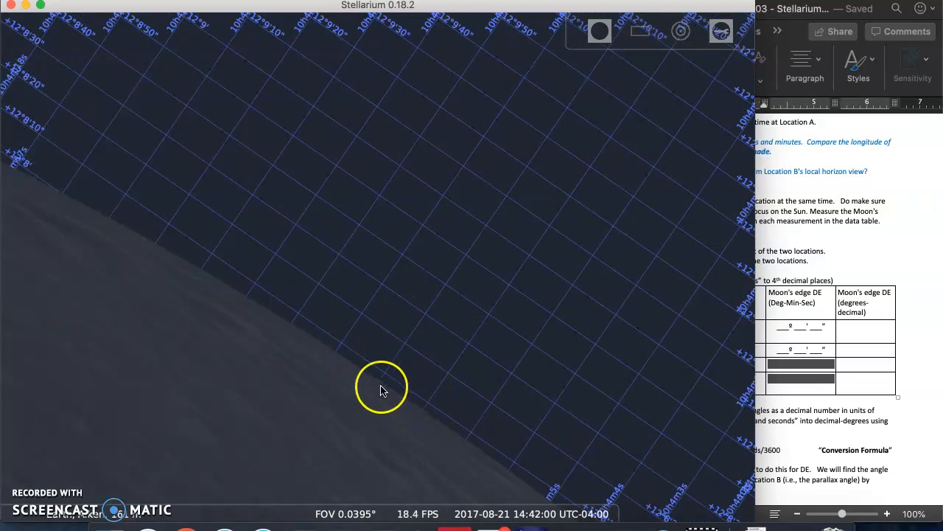
mouse_move(354, 507)
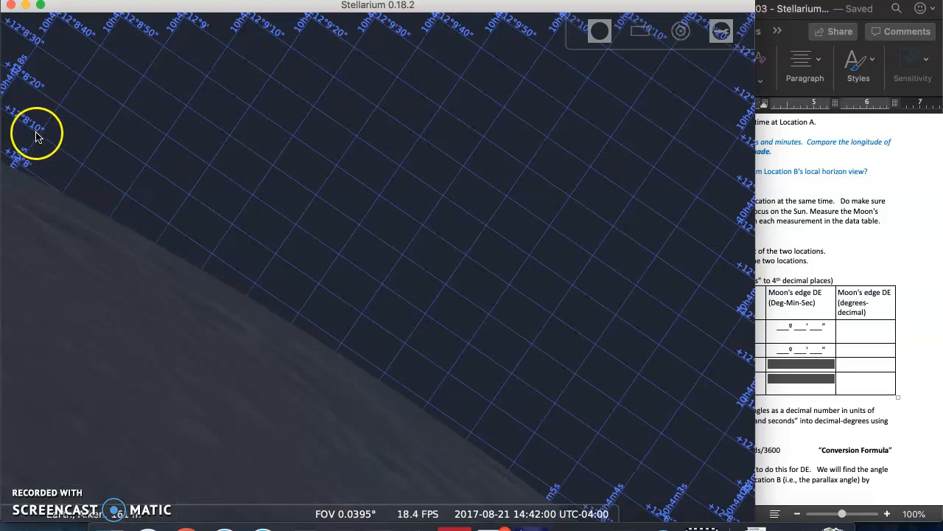
mouse_move(64, 152)
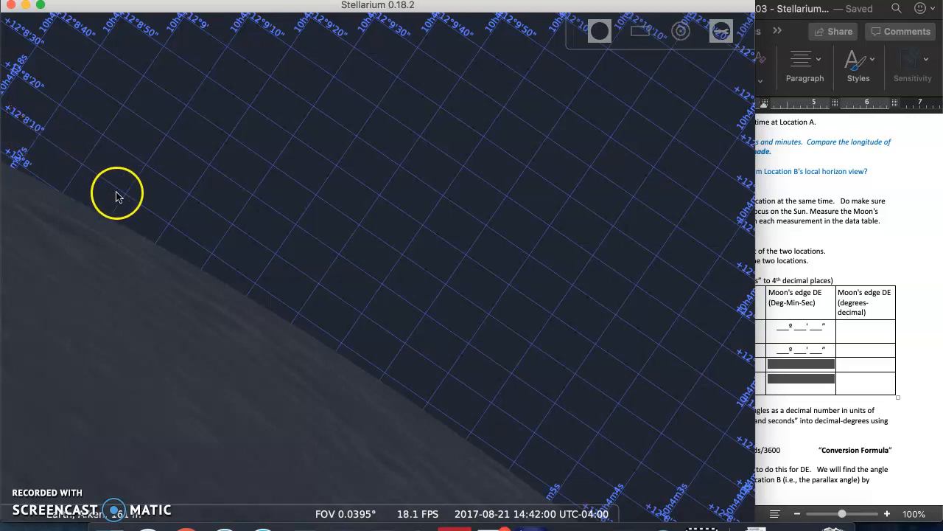
Step: Enter 12º 8' 10" as Location A's Moon's edge DE in the data table
click(859, 263)
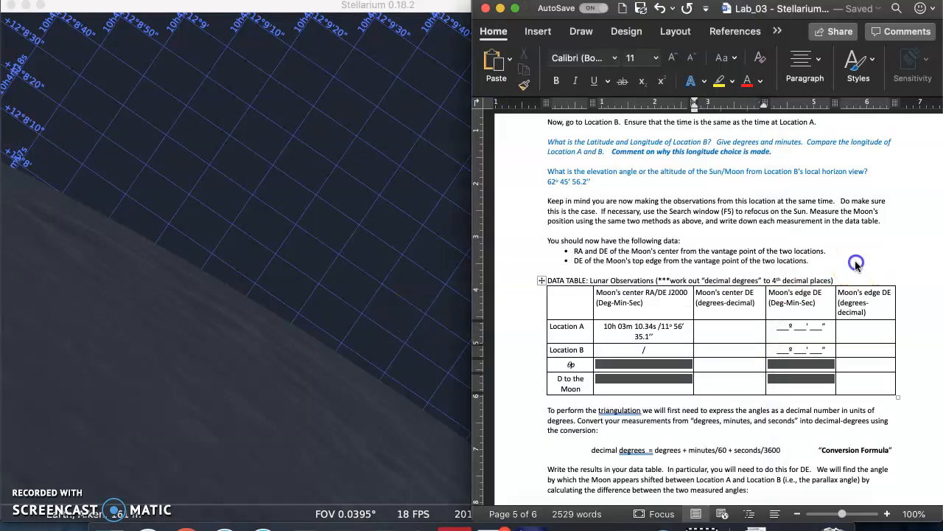
click(780, 326)
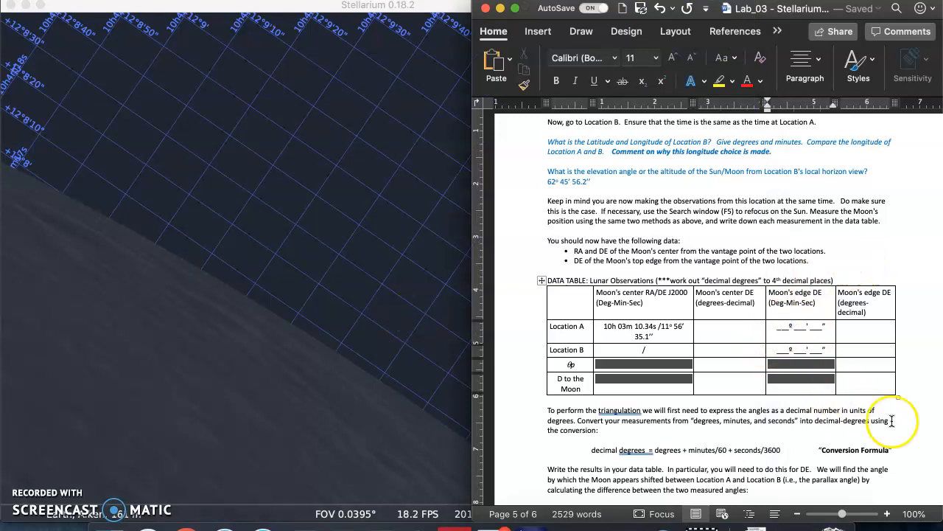
text(12)
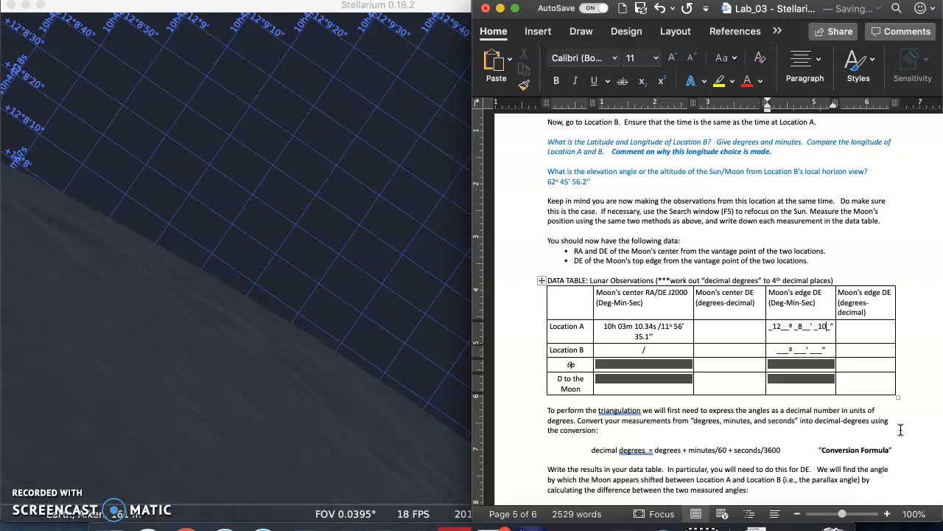
click(740, 334)
click(859, 334)
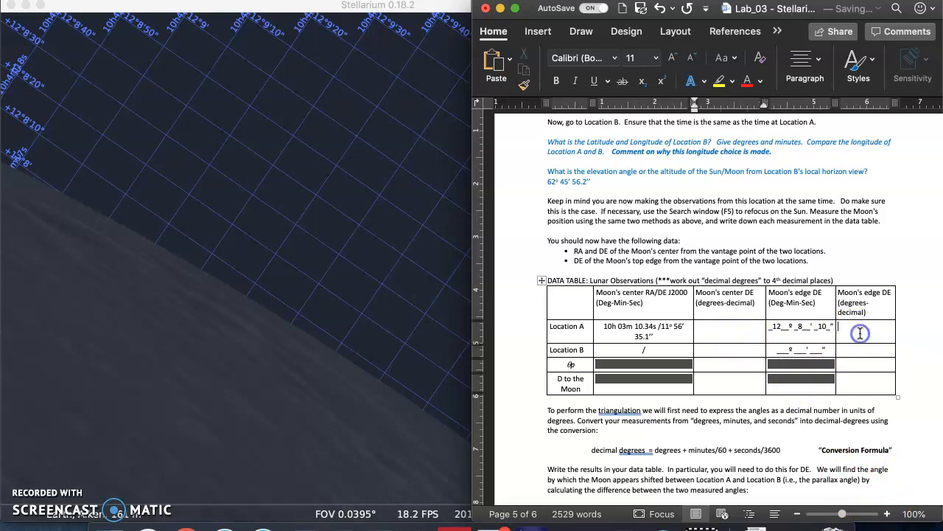
click(752, 326)
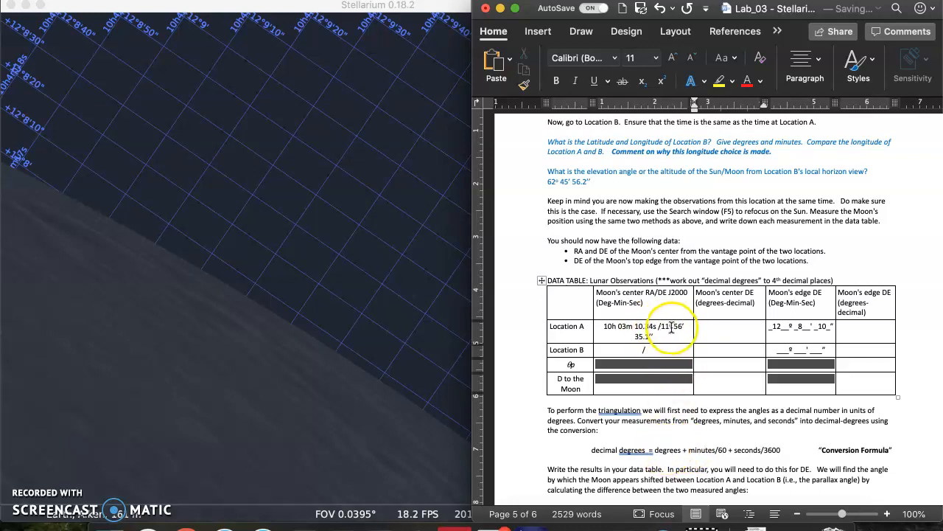
Step: Fill the conversion formula with the Moon's center DE values as 11 + (56/60) + (35.1/3600)
click(669, 451)
double_click(669, 451)
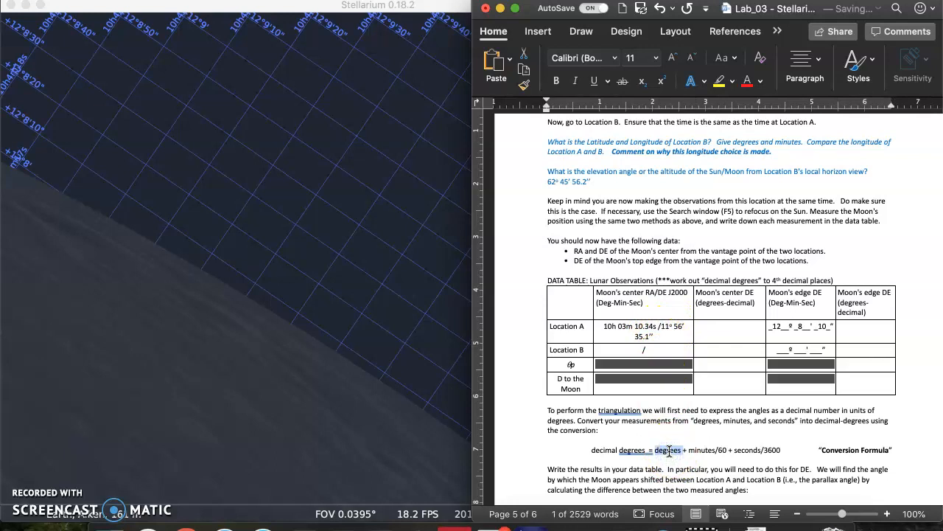
text(11)
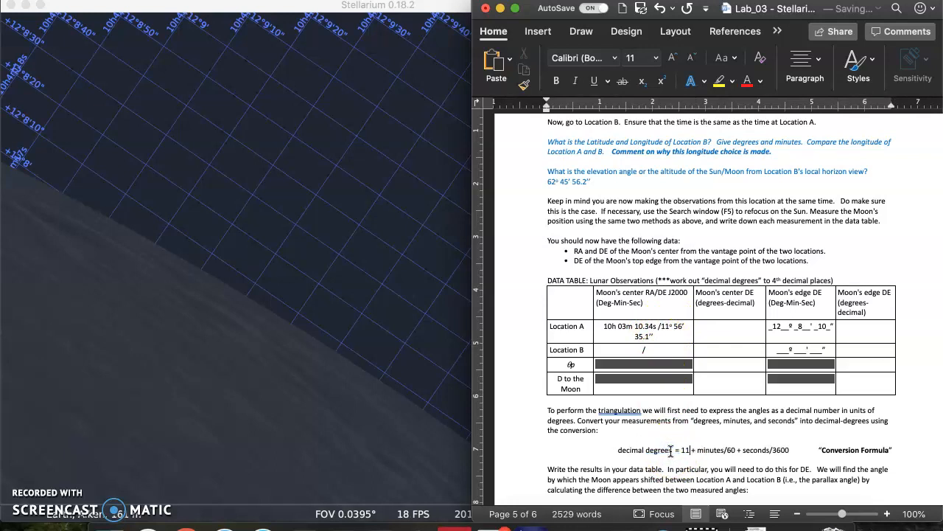
double_click(714, 451)
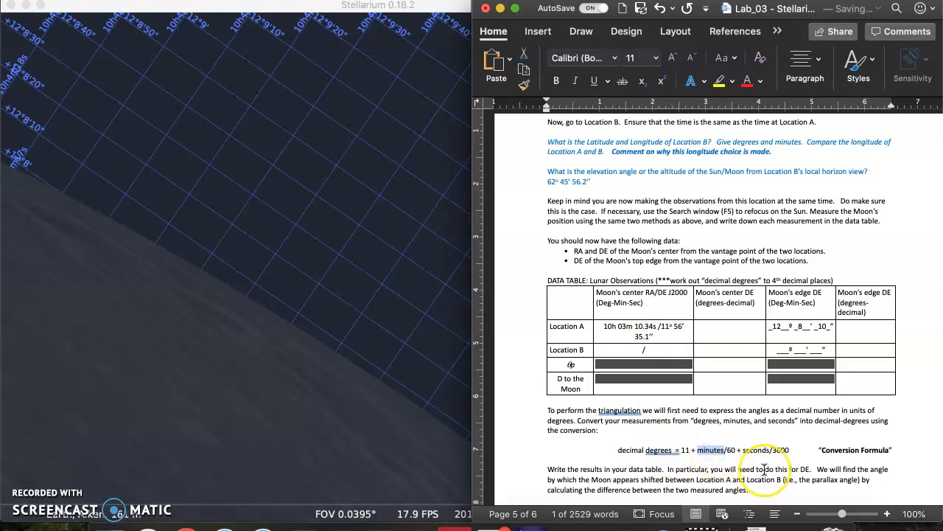
text(56)
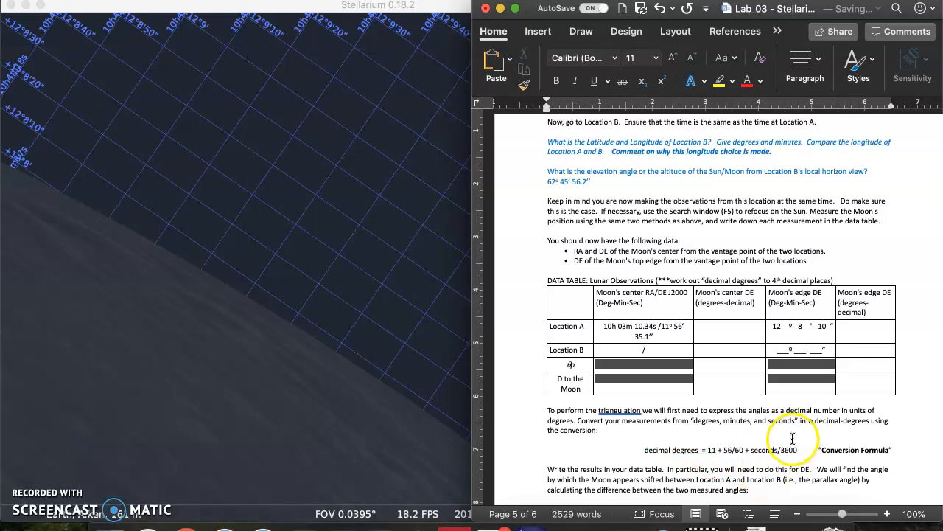
click(770, 450)
double_click(770, 449)
text(35.1)
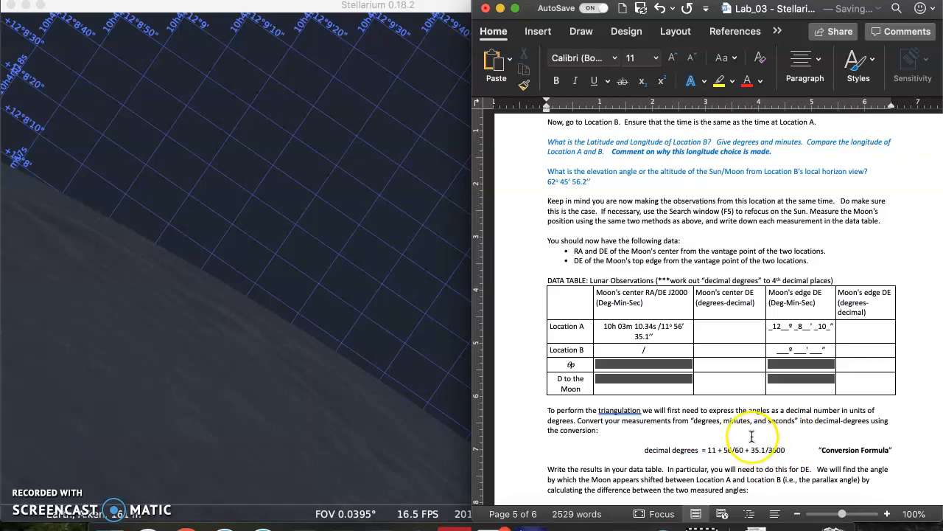
click(727, 450)
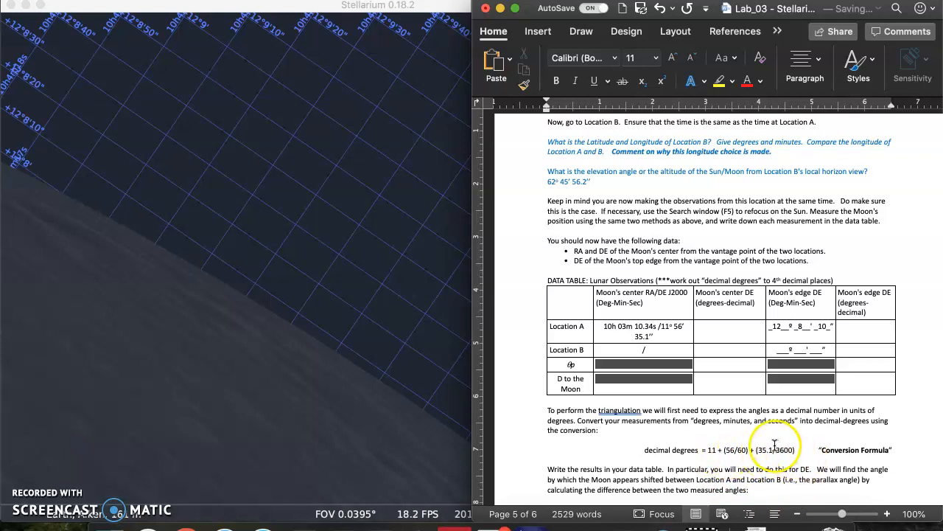
click(728, 331)
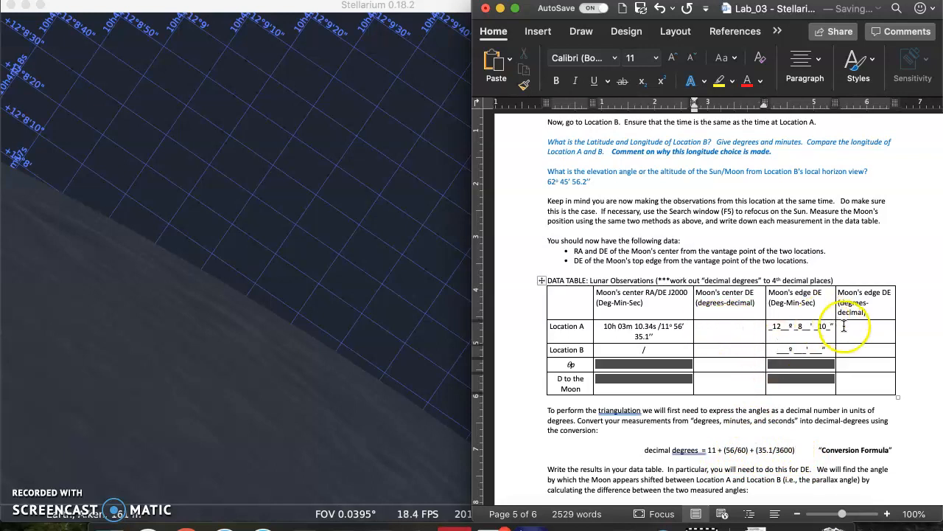